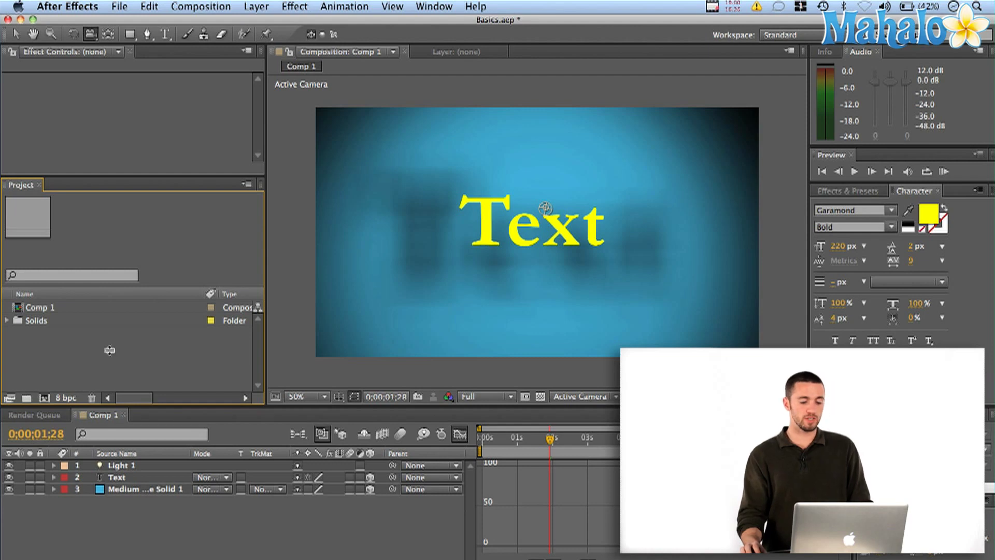
Step: Turn off the Graph Editor so the timeline shows Comp 1's layer bars again
left_click(460, 434)
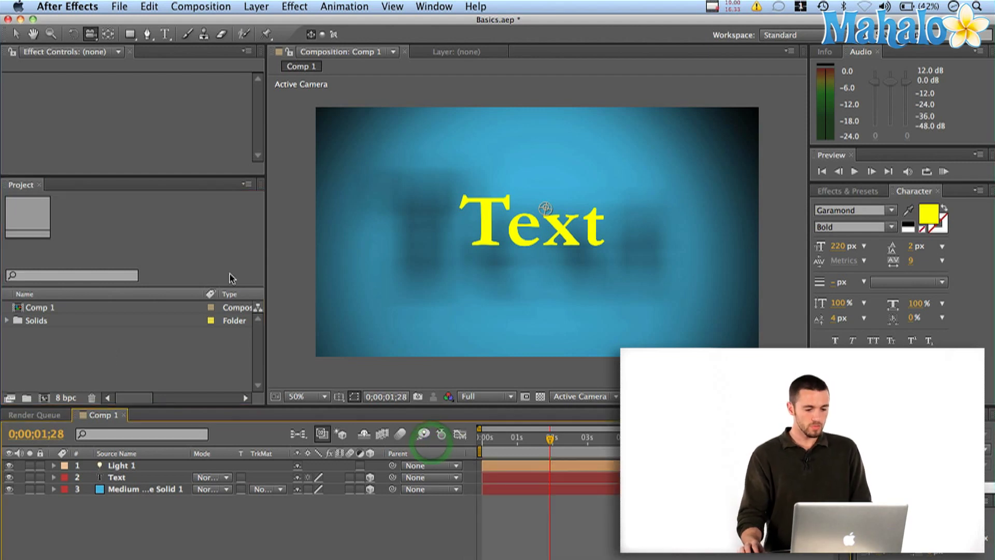
Step: Create Camera 1 in Comp 1 with the 50mm lens preset
left_click(250, 6)
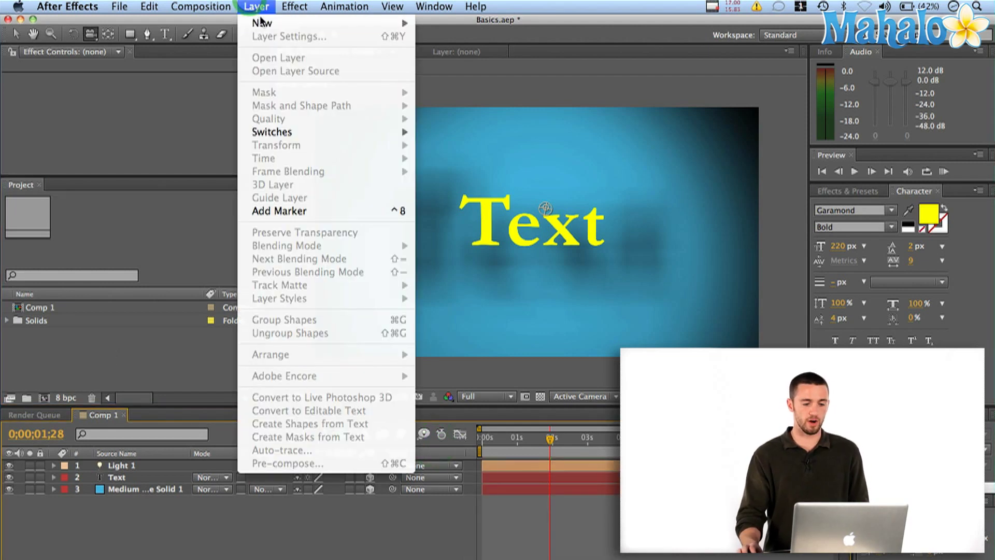
mouse_move(290, 22)
left_click(492, 68)
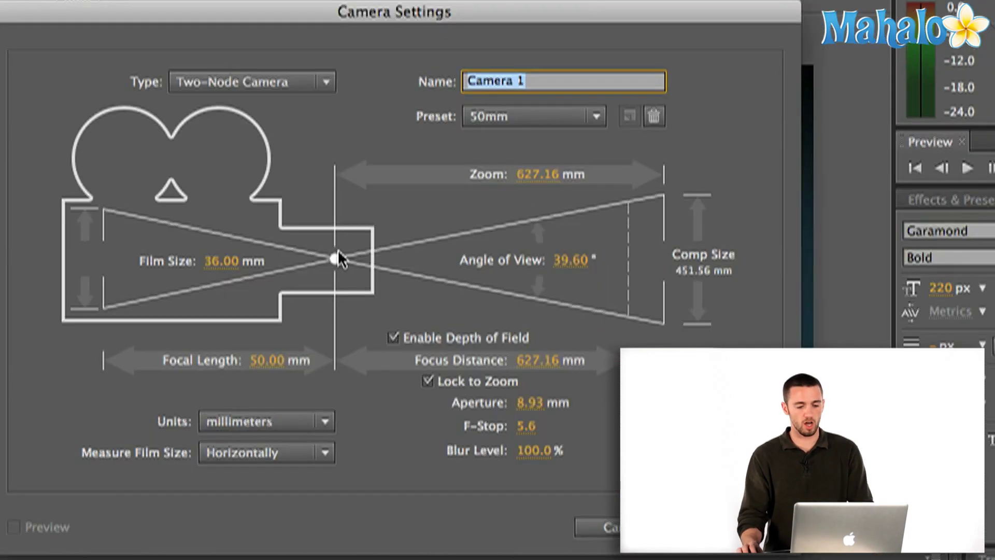
left_click(561, 116)
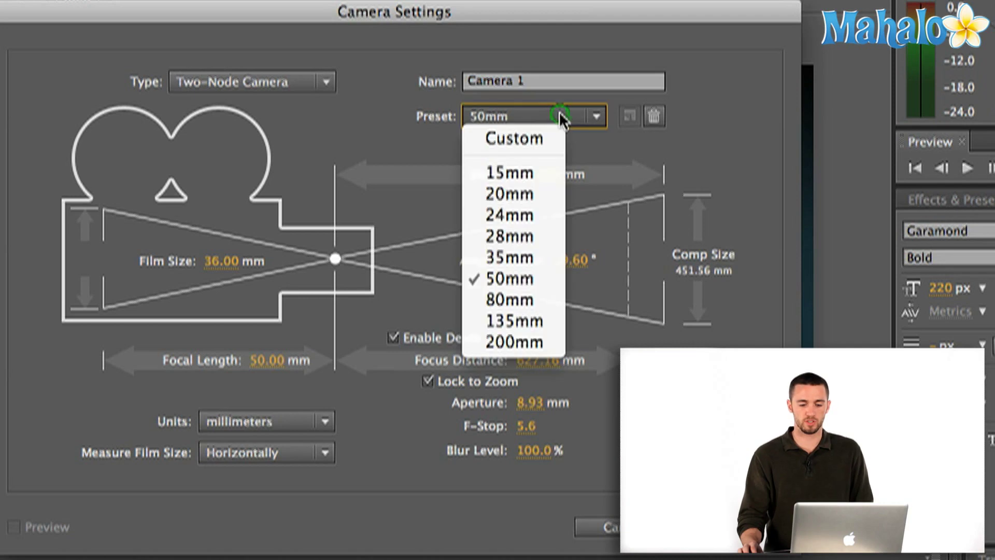
left_click(539, 258)
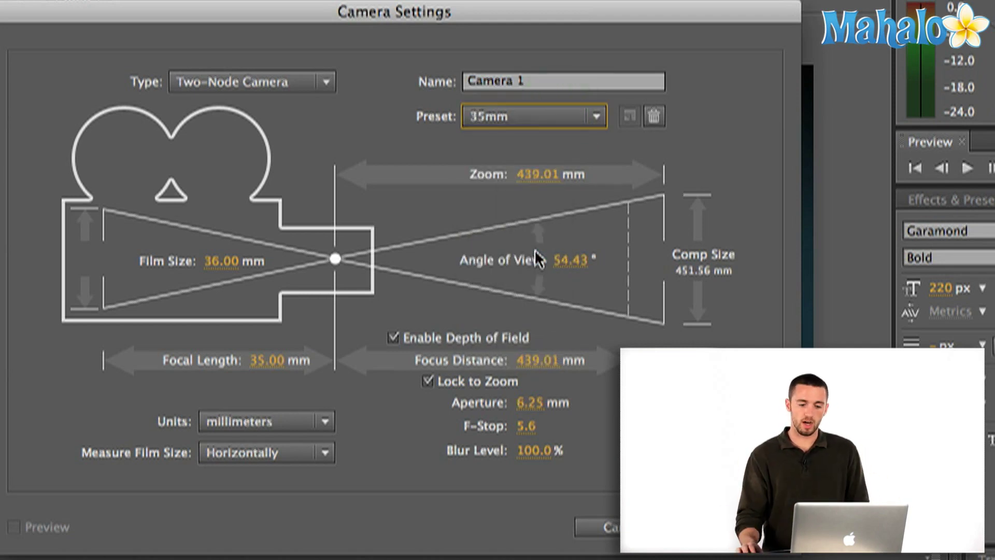
left_click(595, 116)
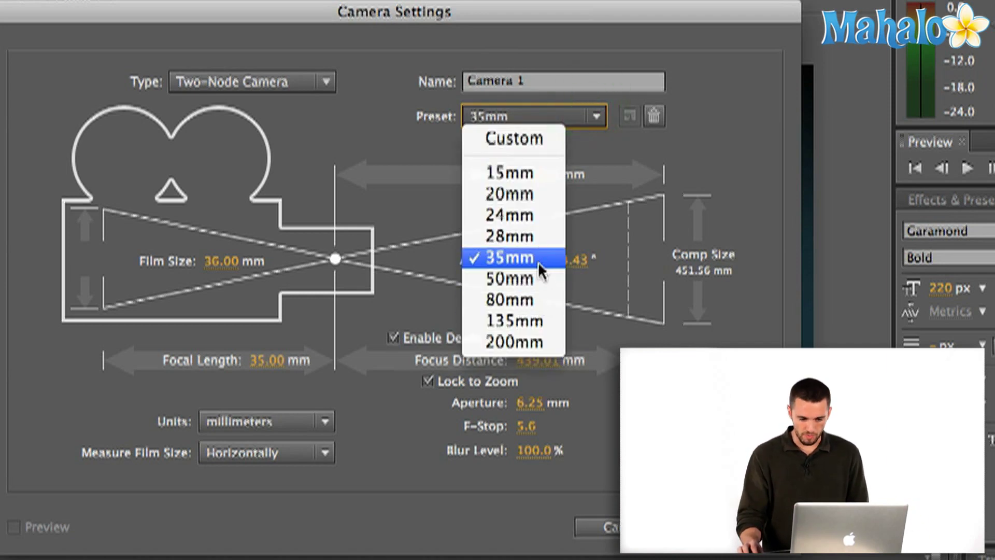
left_click(538, 280)
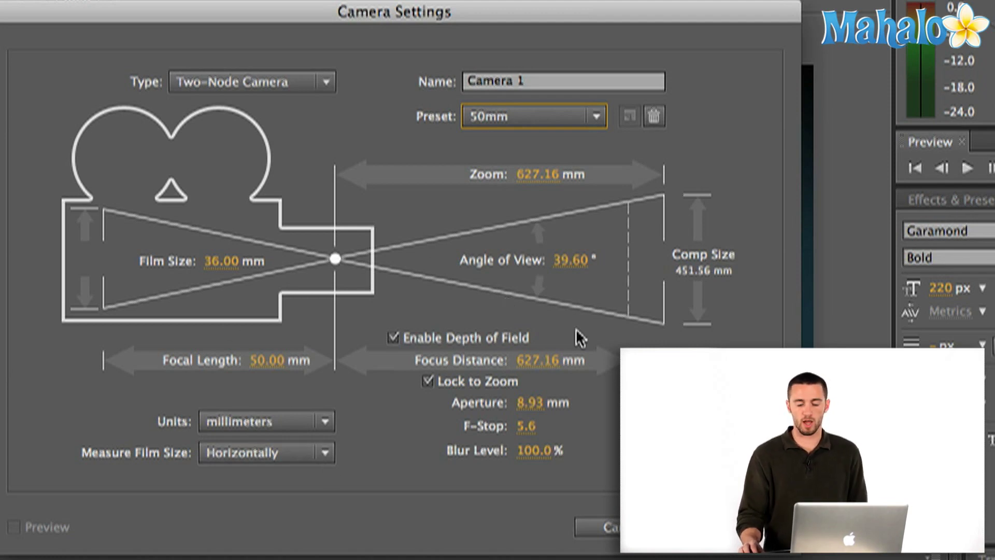
key("Return")
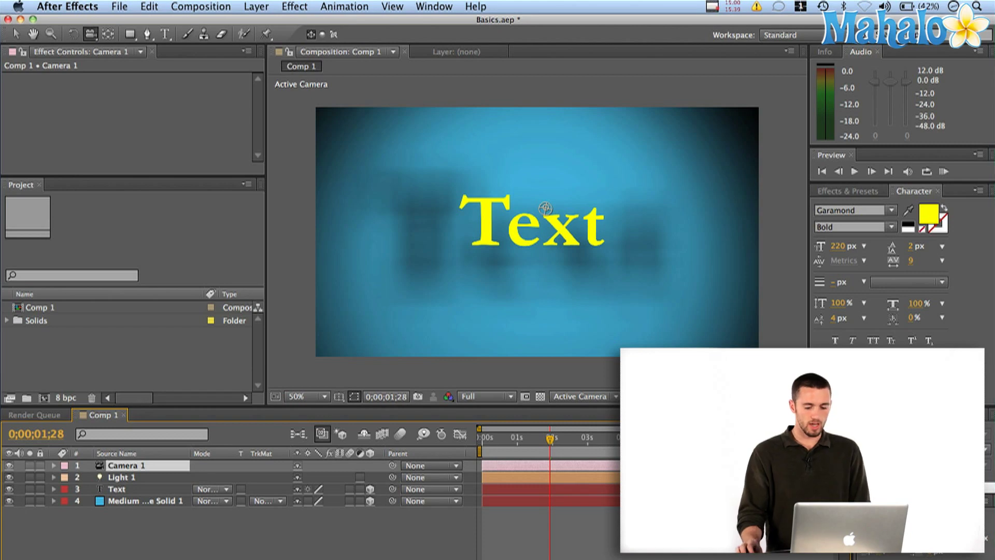
Step: Keyframe Camera 1's Transform Position and Point of Interest at 0;00;01;27
mouse_move(550, 441)
left_mouse_down()
mouse_move(558, 445)
mouse_move(550, 446)
left_mouse_up()
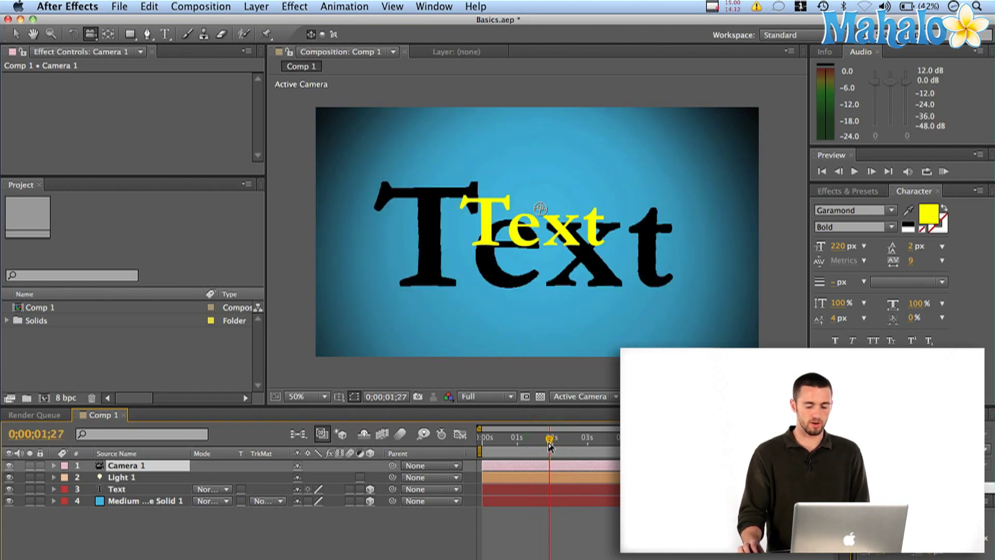
left_click(54, 466)
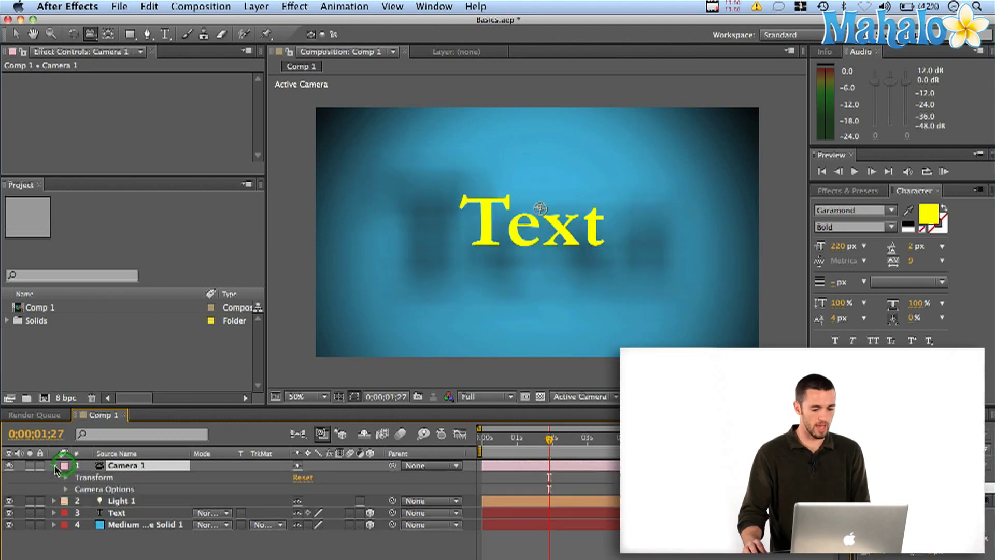
left_click(65, 477)
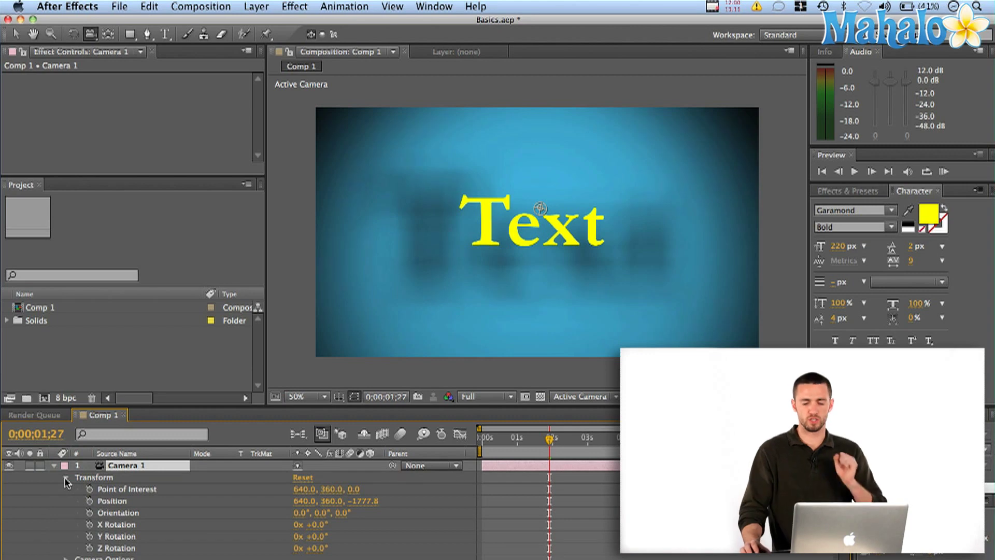
left_click(89, 500)
left_click(89, 489)
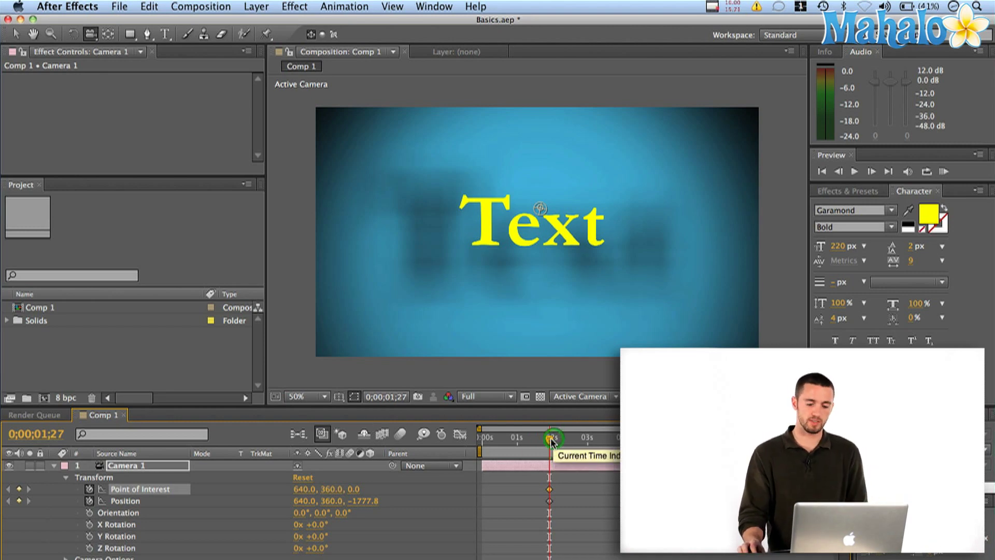
left_click_drag(550, 439, 483, 440)
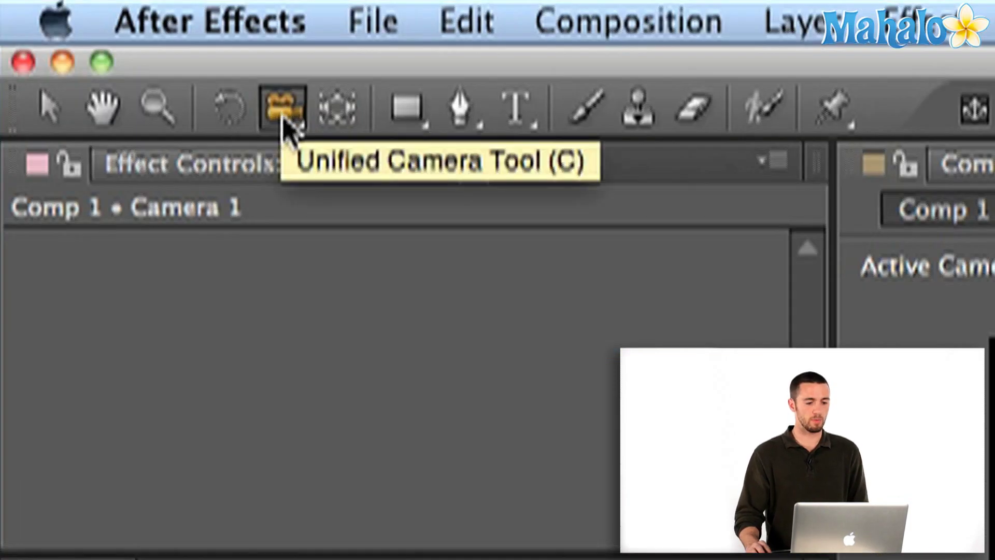
Step: Pick the Unified Camera Tool, then press C to cycle to the sideways tracking mode
left_click(91, 36)
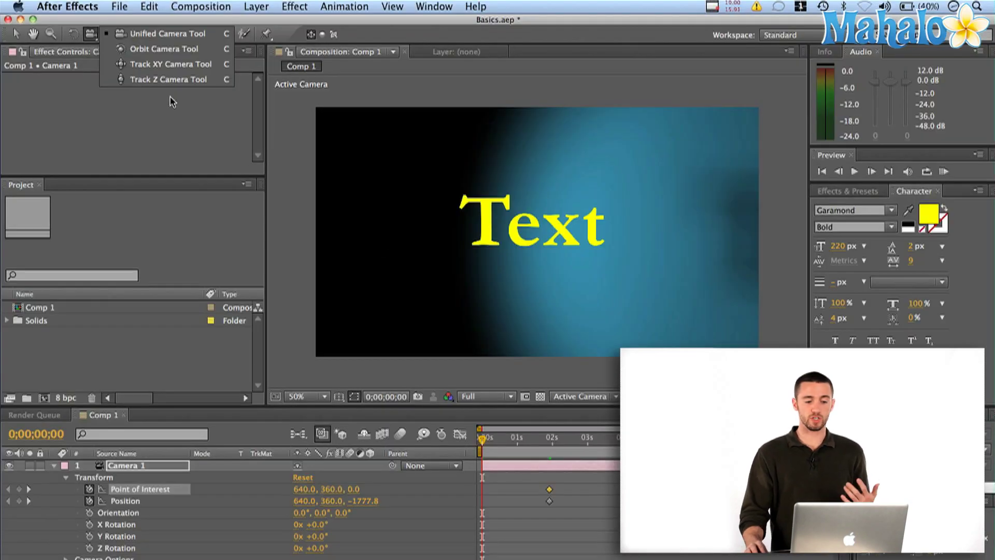
left_click(152, 35)
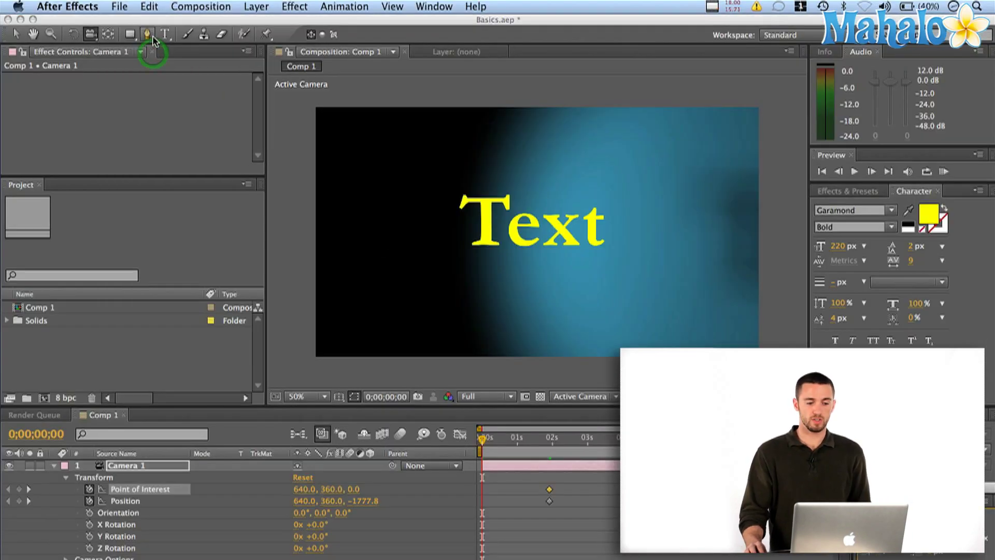
left_click(474, 442)
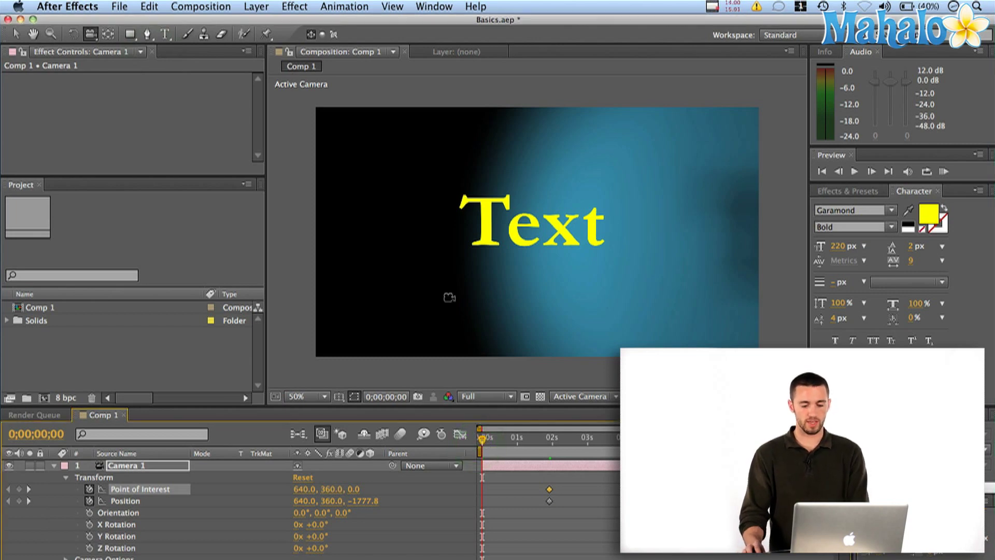
left_click_drag(465, 254, 472, 249)
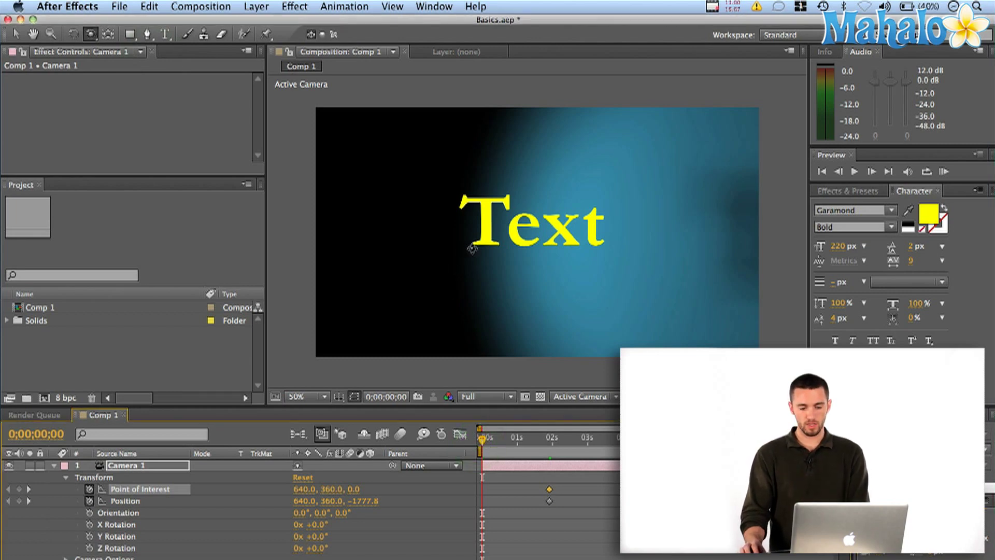
key("c")
key("c")
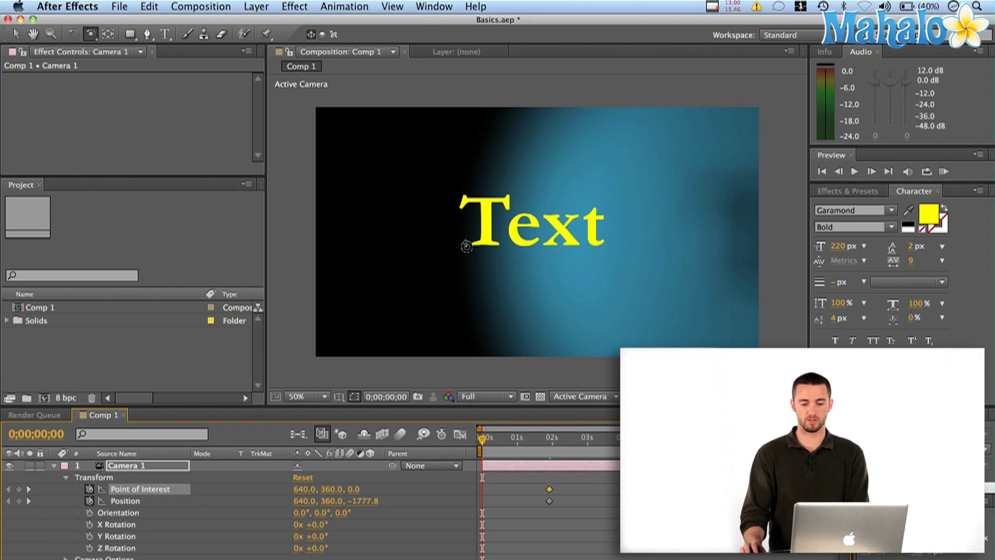
key("c")
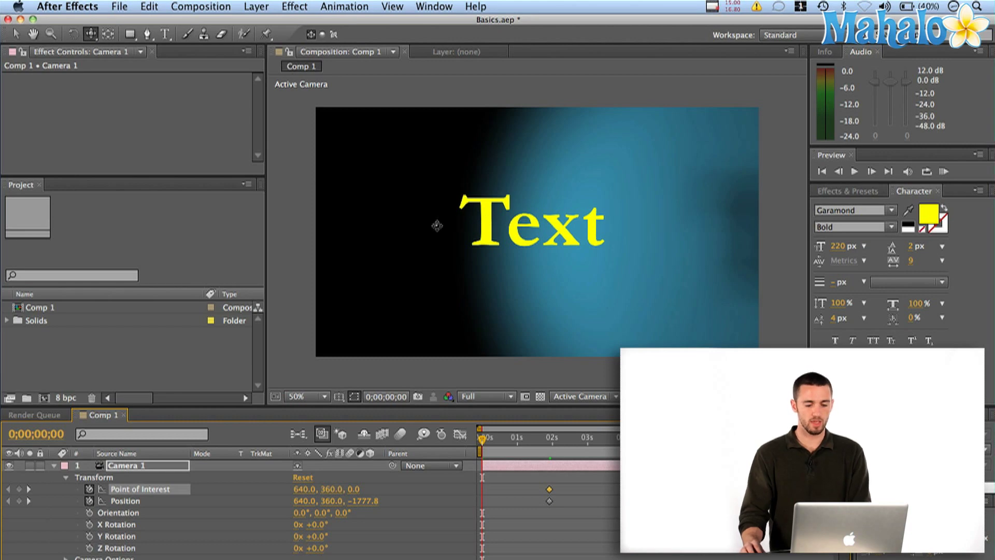
Step: Track Camera 1 left to X -612.0 at the start, then scrub forward to check the pan
left_click_drag(420, 225, 850, 231)
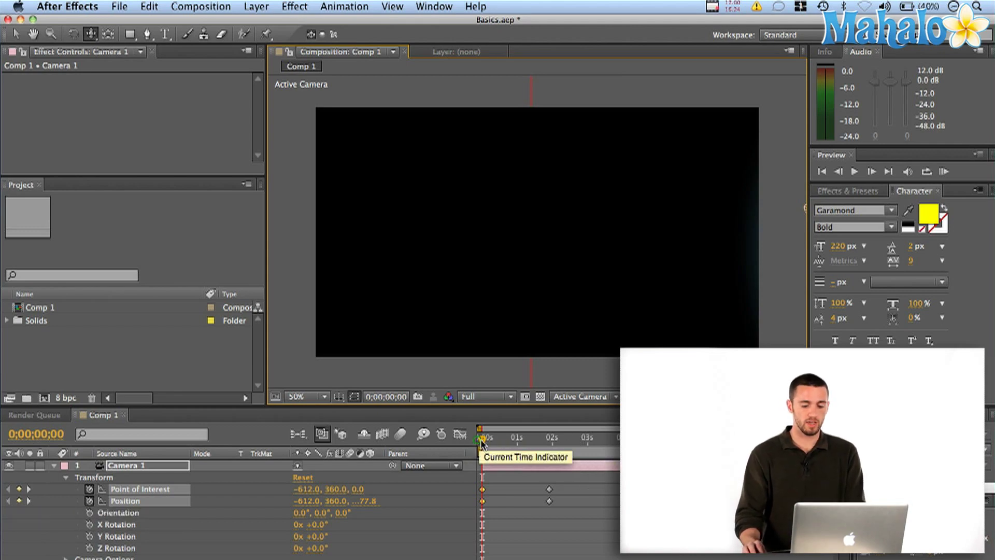
left_click_drag(481, 442, 584, 442)
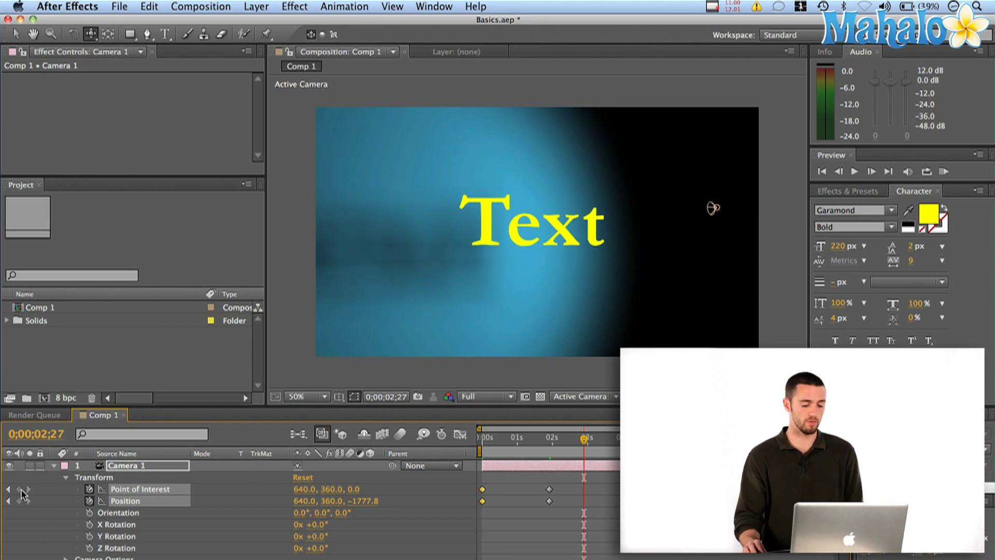
Step: Add Point of Interest and Position keyframes for Camera 1 at 0;00;02;27
left_click(19, 488)
left_click(19, 500)
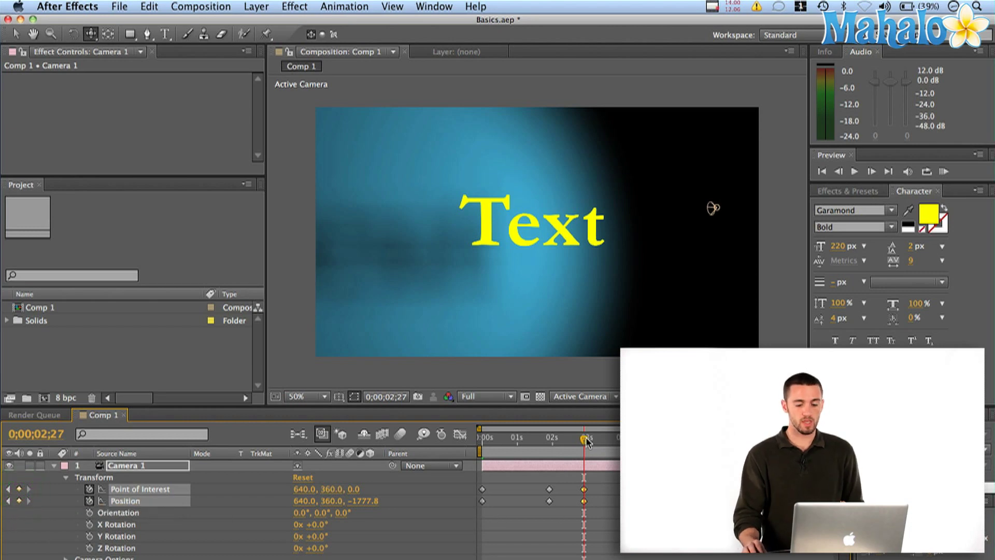
left_click_drag(587, 440, 552, 444)
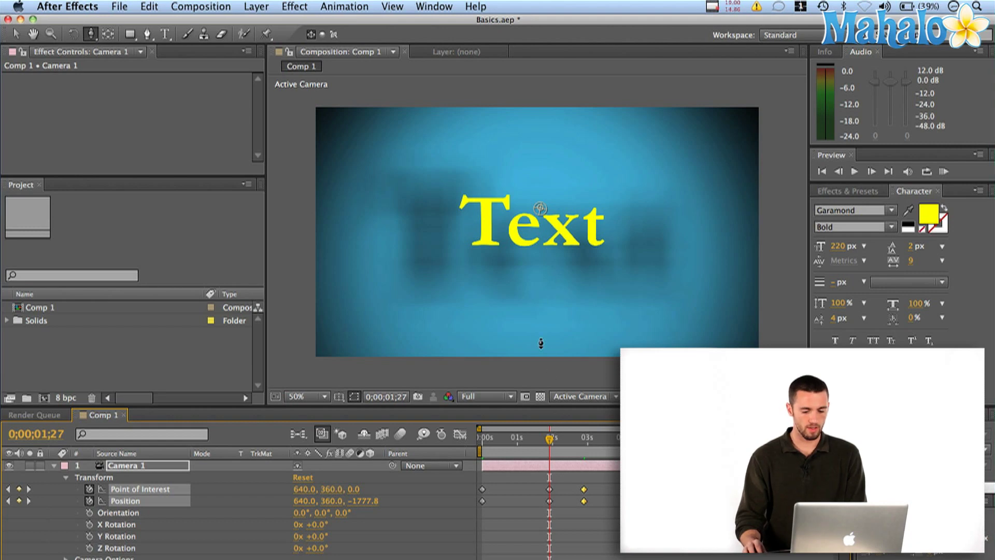
Step: Dolly Camera 1 in close on the Text at 2;27
left_click_drag(539, 329, 545, 269)
left_click_drag(546, 262, 546, 260)
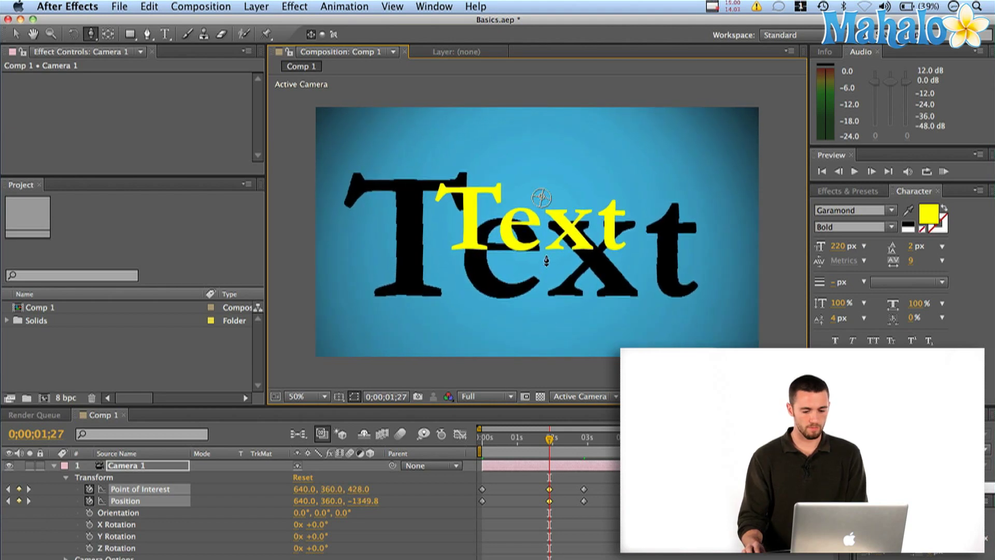
left_click_drag(507, 455, 584, 454)
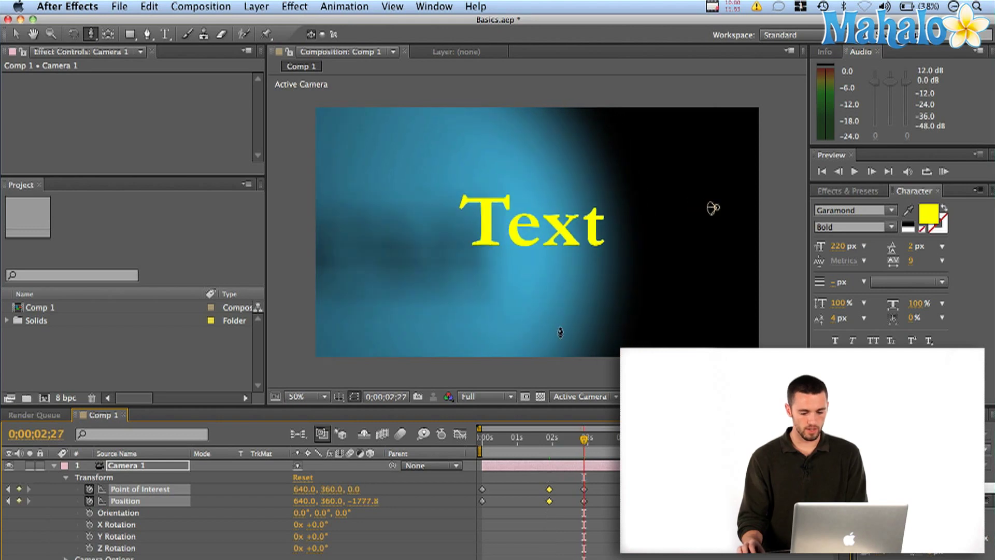
left_click_drag(559, 311, 578, 157)
Step: At 4;02, pull the camera back to Position Z -2417.8
left_click(588, 434)
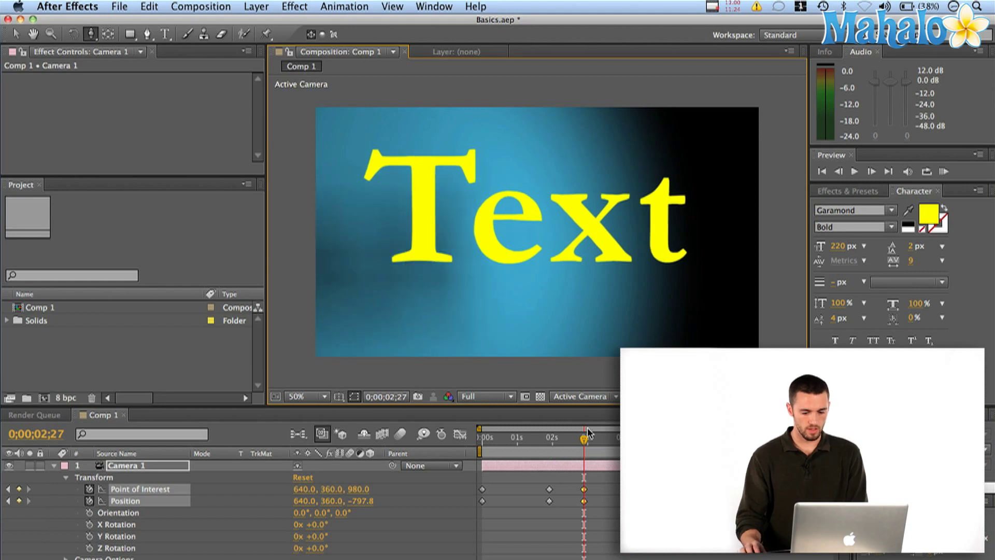
left_click_drag(587, 440, 612, 442)
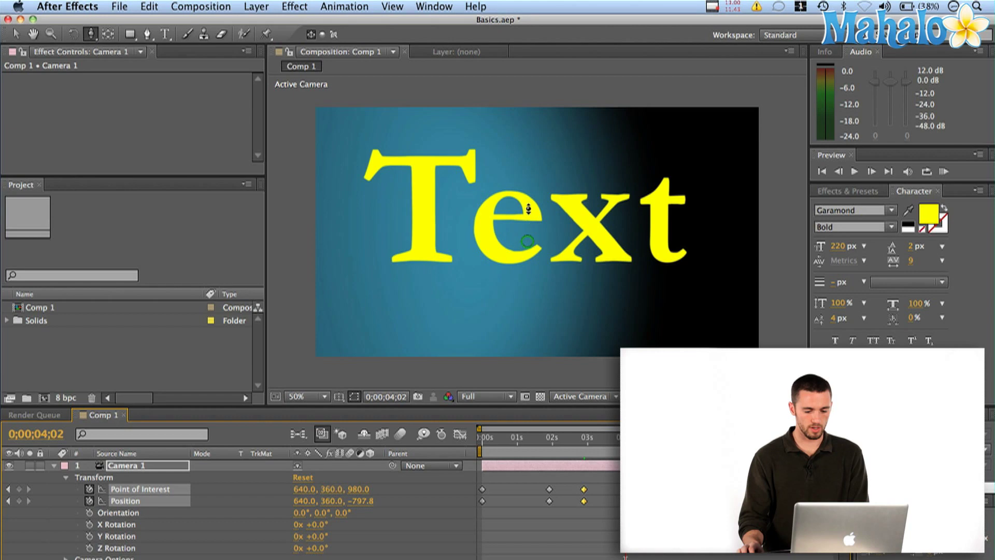
left_click_drag(528, 209, 537, 537)
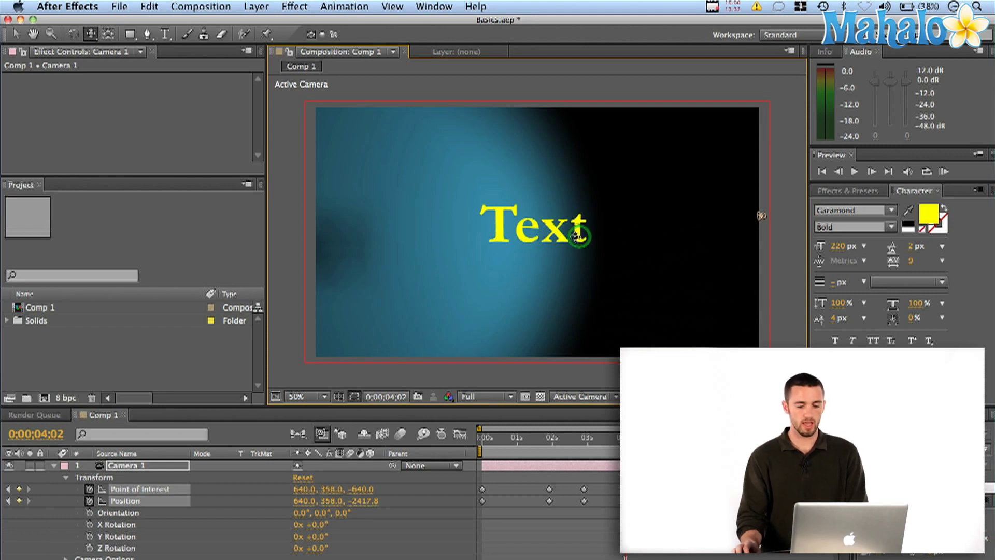
Step: Track Camera 1 sideways to X 2134.0 at 4;02 so it ends on a black frame
left_click_drag(760, 215, 295, 215)
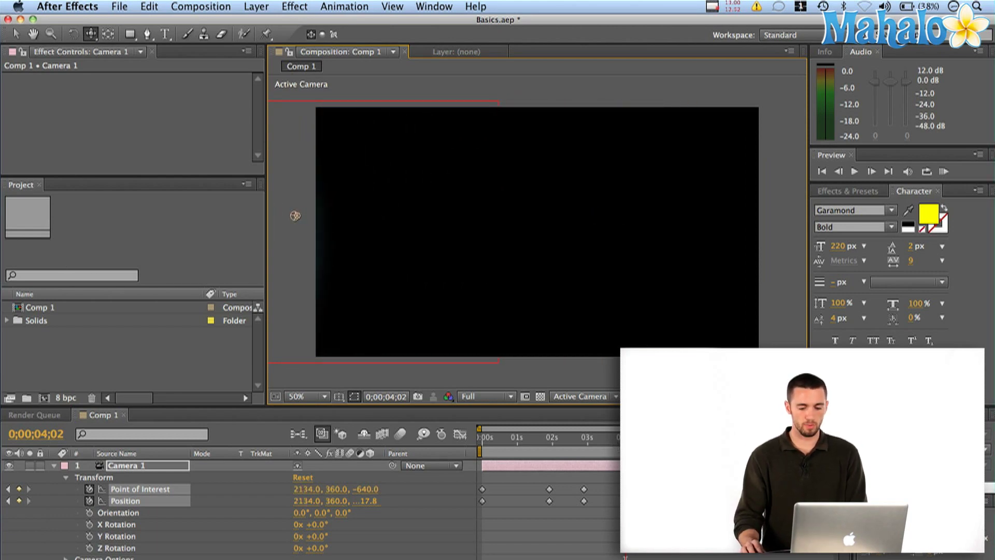
mouse_move(625, 437)
left_mouse_down()
mouse_move(484, 441)
mouse_move(627, 441)
left_mouse_up()
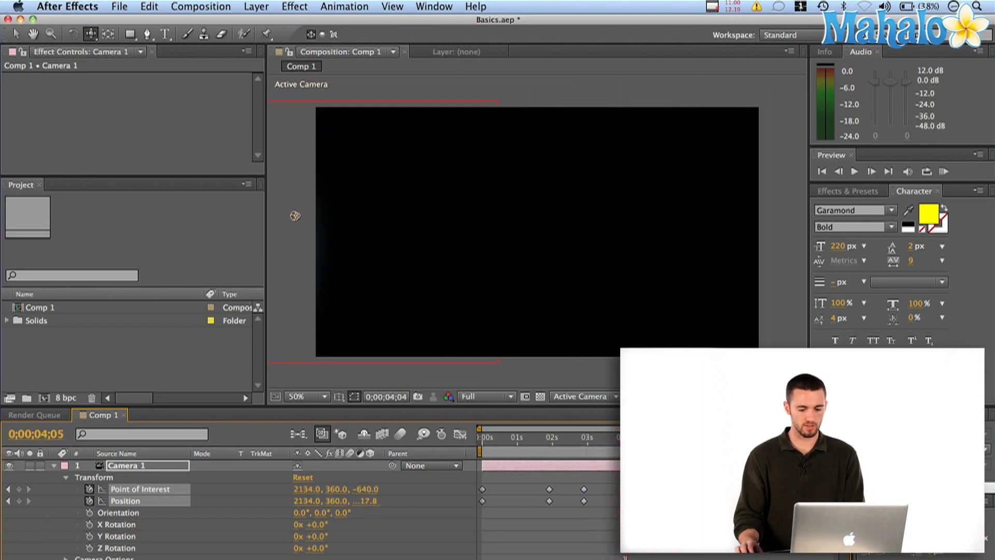